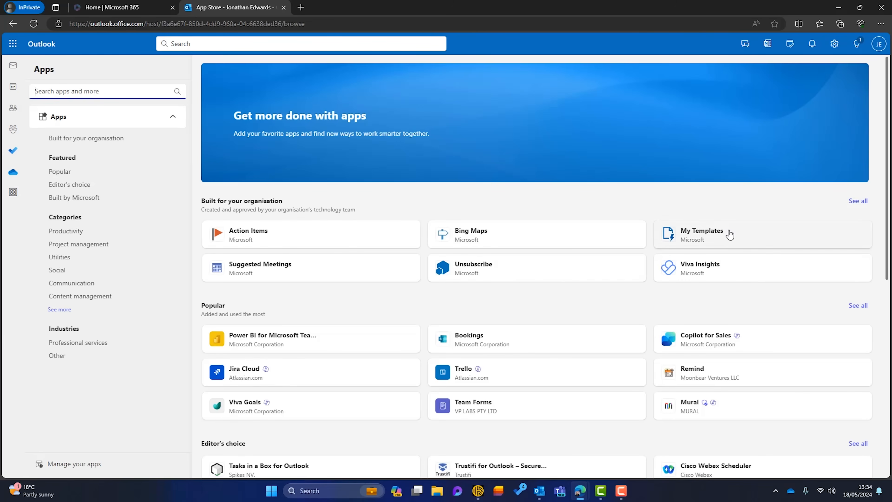
Open the My Templates add-in from the apps built for the organisation and dismiss its introduction
left_click(729, 235)
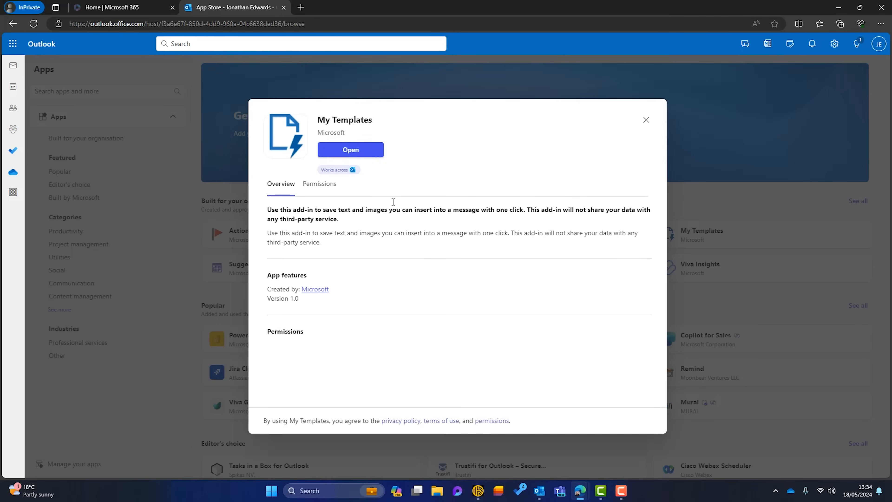
left_click(356, 155)
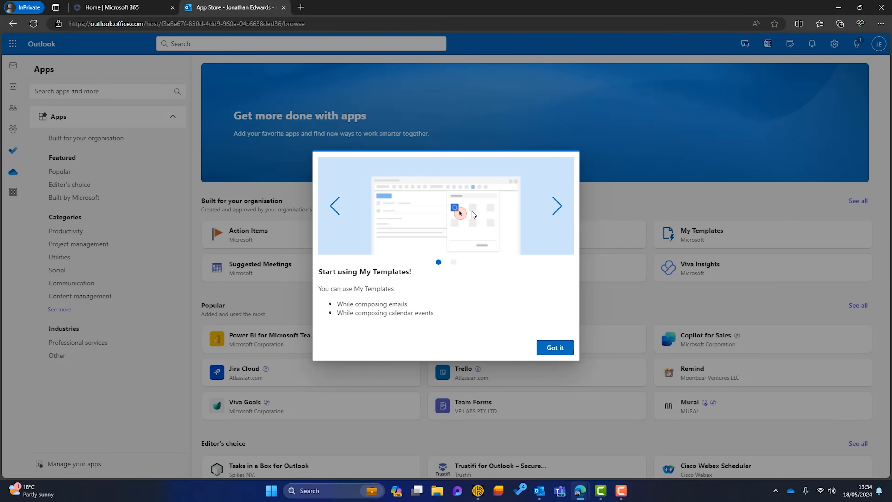
left_click(559, 349)
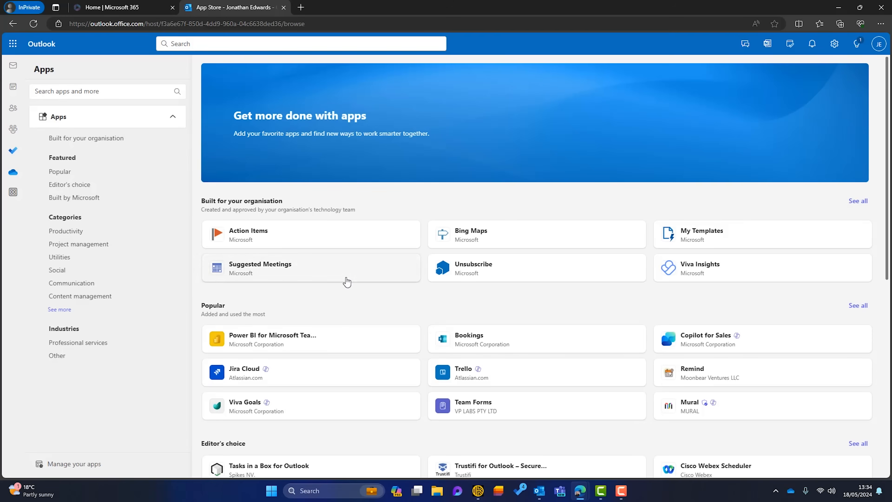
Start a new email in a separate window and insert the "I'll reply later" template from My Templates
left_click(13, 65)
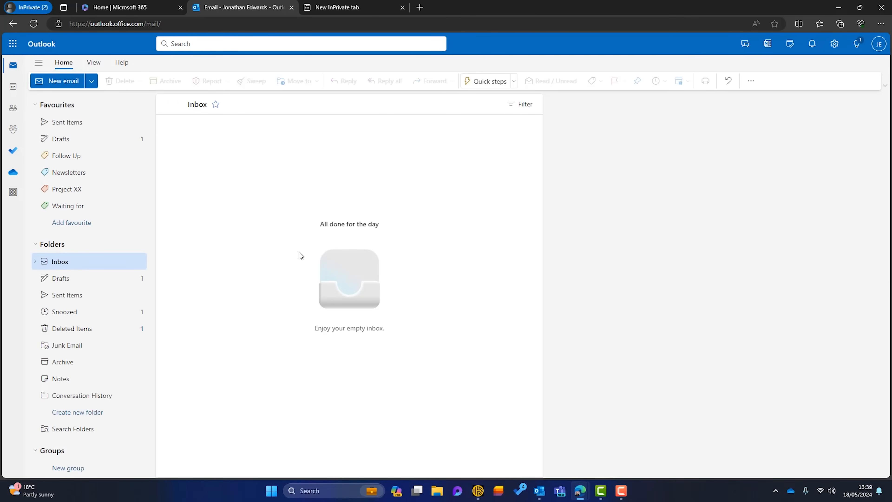
left_click(61, 82)
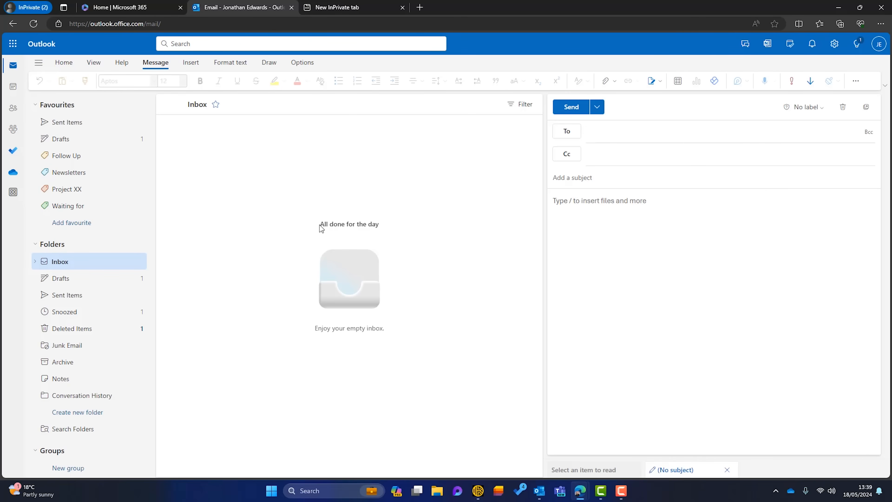
left_click(867, 107)
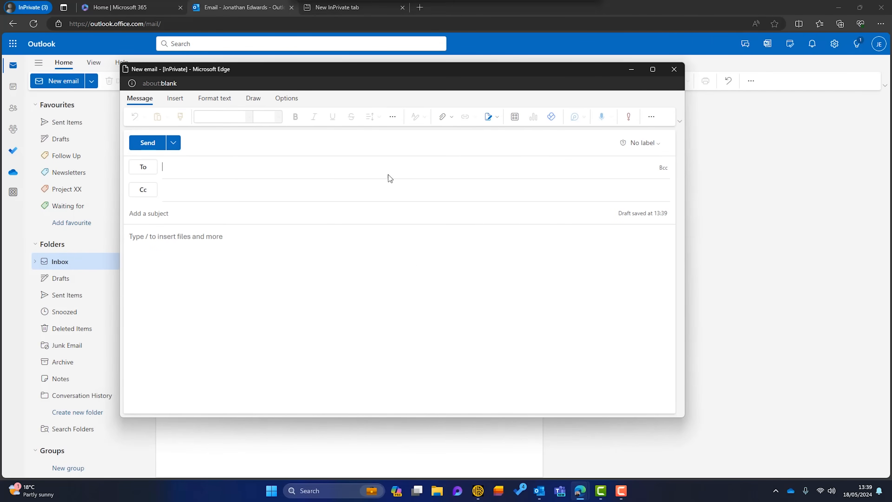
left_click(517, 119)
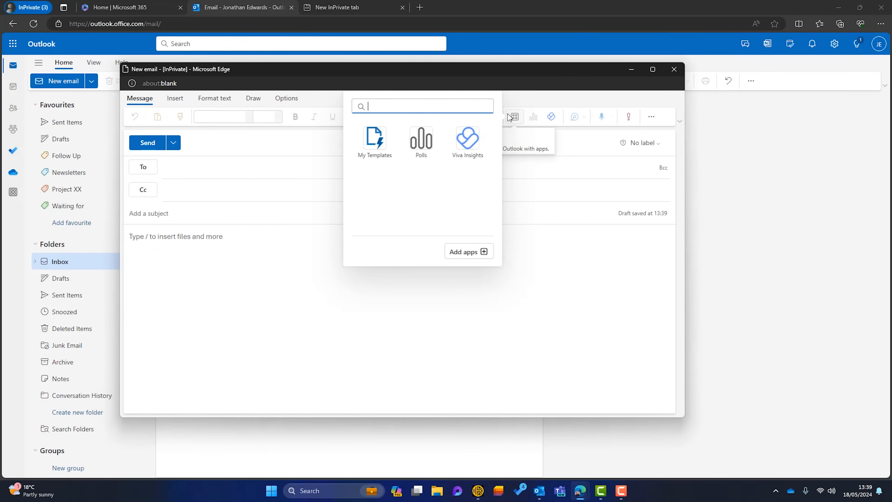
left_click(385, 145)
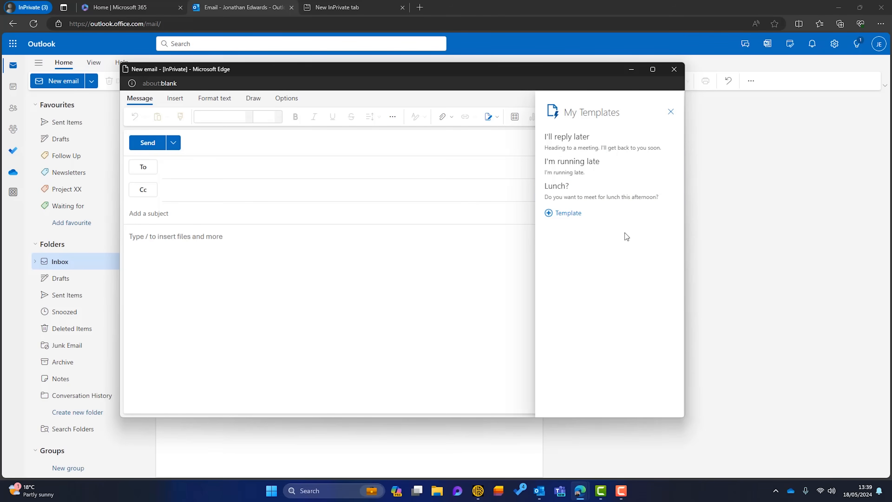
left_click(593, 141)
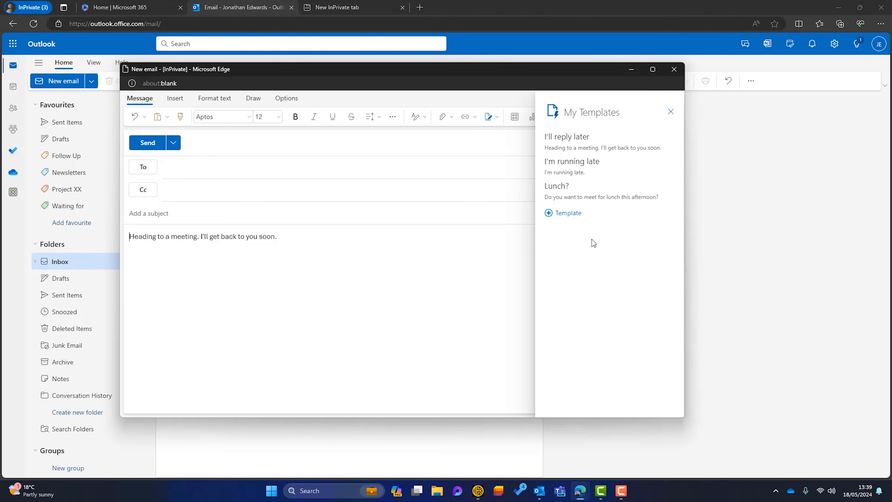
Save a new template titled "Meeting Request" with the copied reply text and calendar link, and close the email draft
left_click(572, 213)
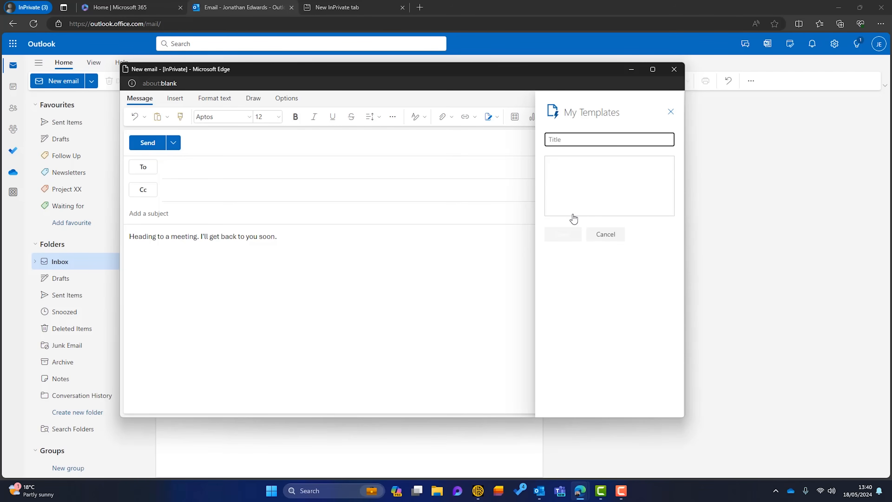
type("Meeting Request")
left_click(605, 178)
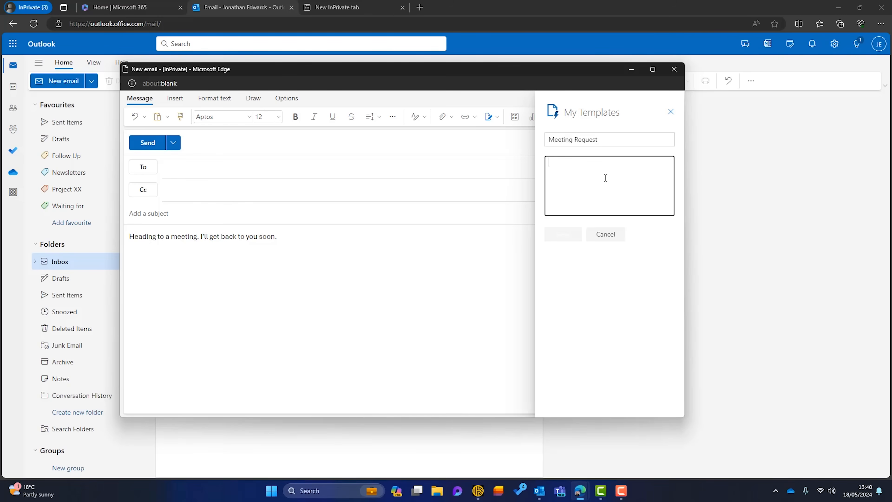
key("ctrl+v")
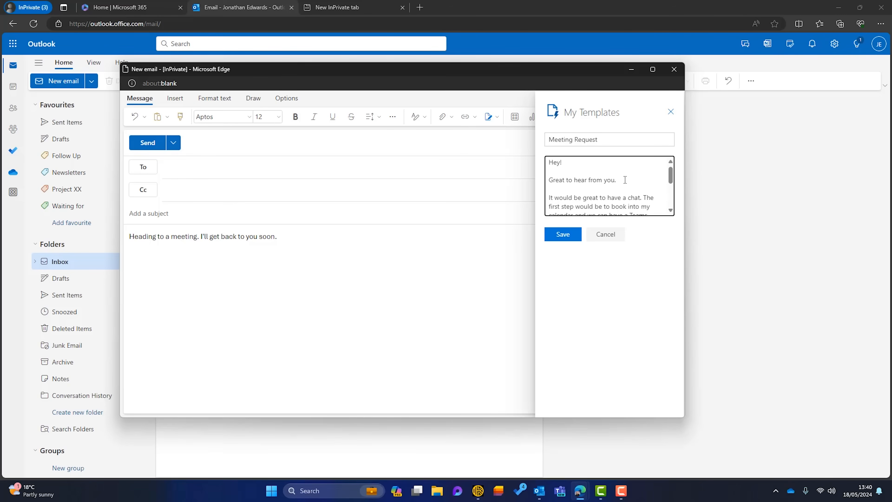
scroll(625, 180, "down", 2)
scroll(625, 180, "down", 1)
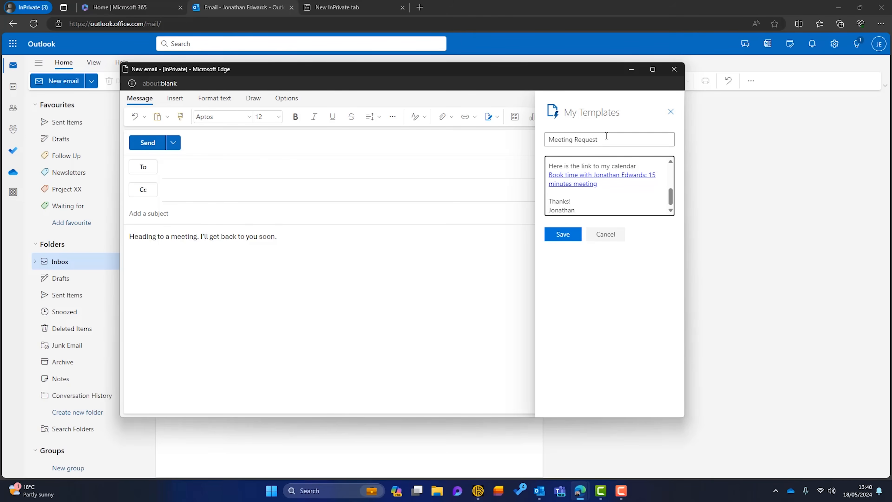
left_click(570, 239)
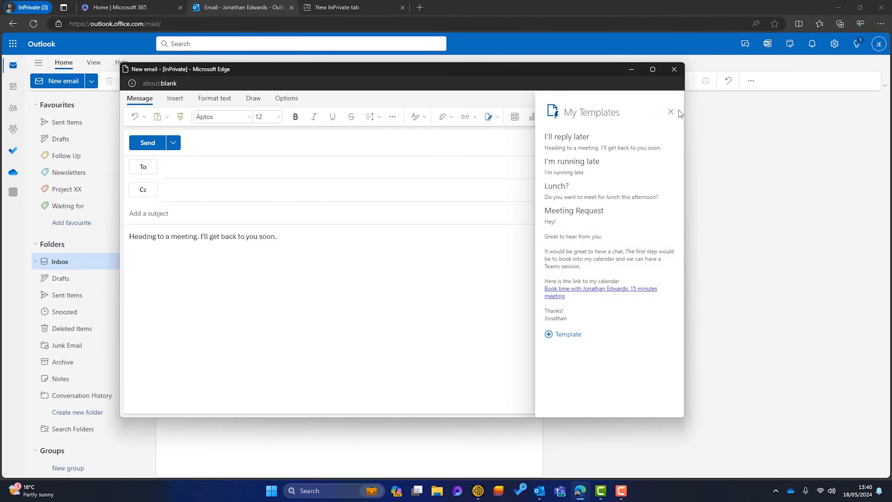
left_click(671, 112)
left_click(673, 66)
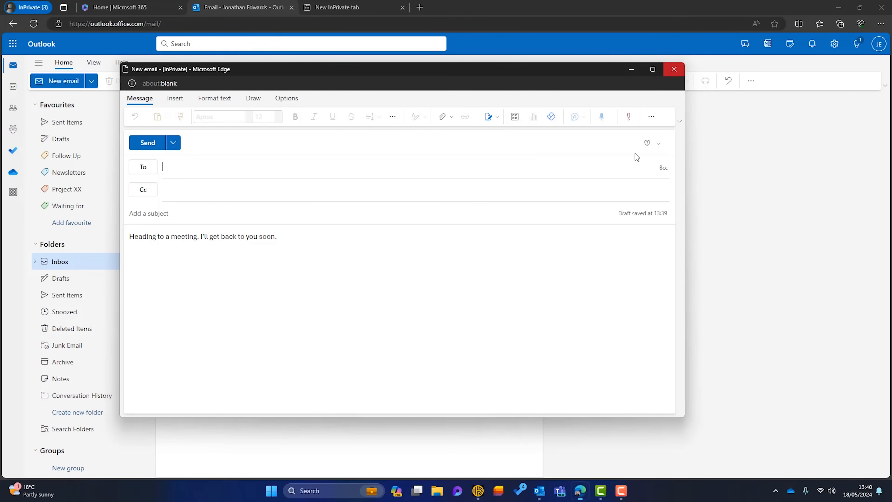
Start another new email in a separate window and insert the Meeting Request template from My Templates
left_click(51, 82)
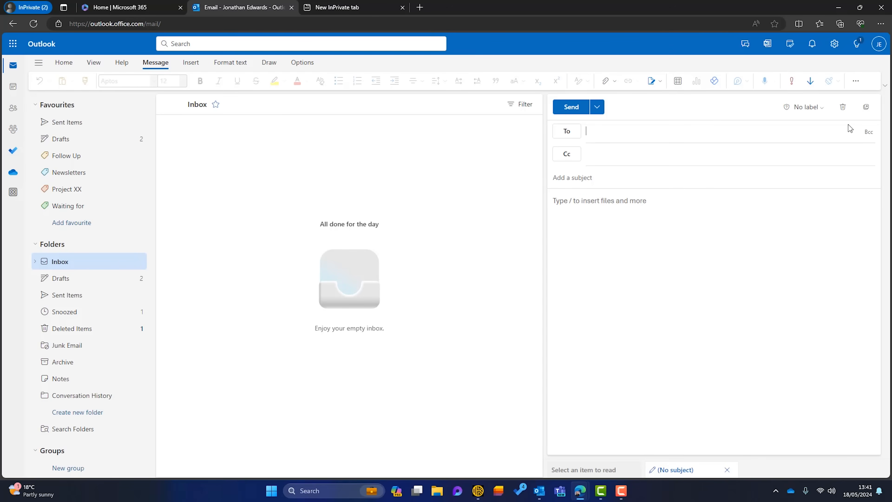
left_click(866, 107)
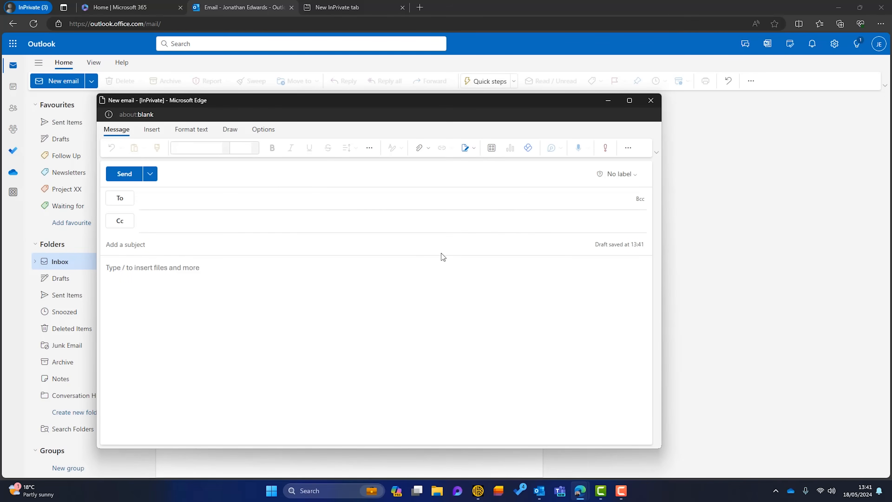
left_click(491, 147)
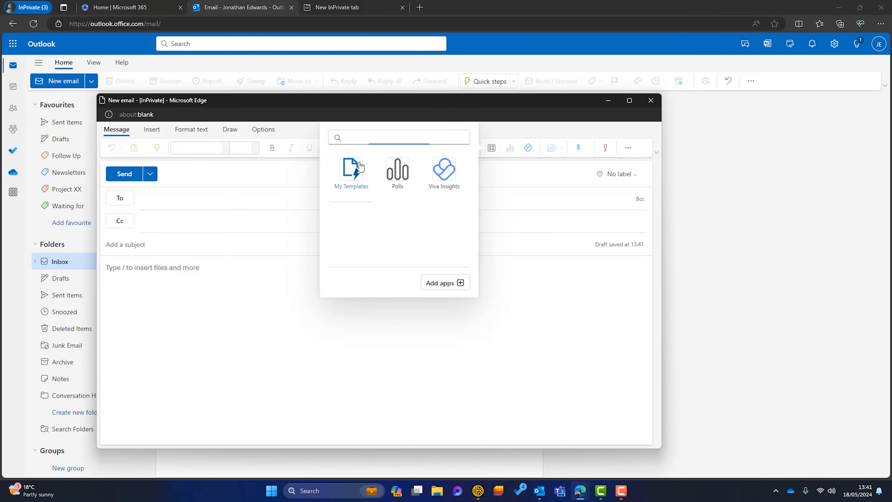
left_click(358, 168)
left_click(560, 282)
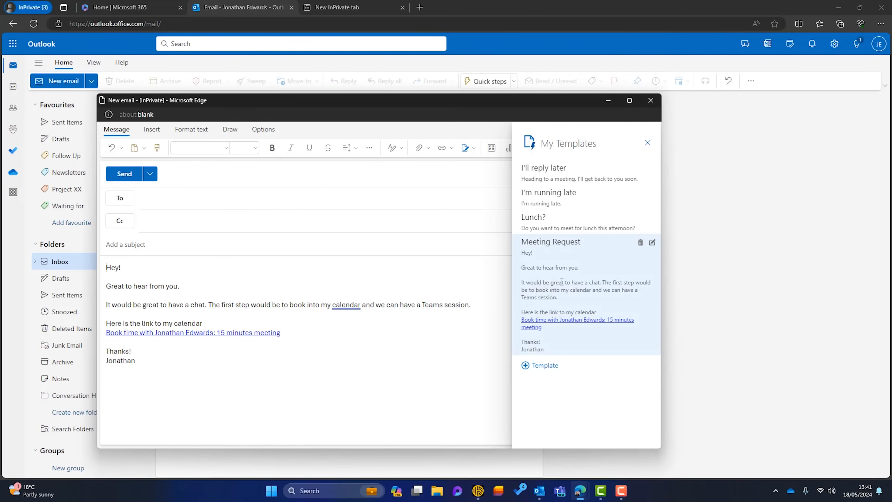
left_click(193, 199)
left_click(336, 367)
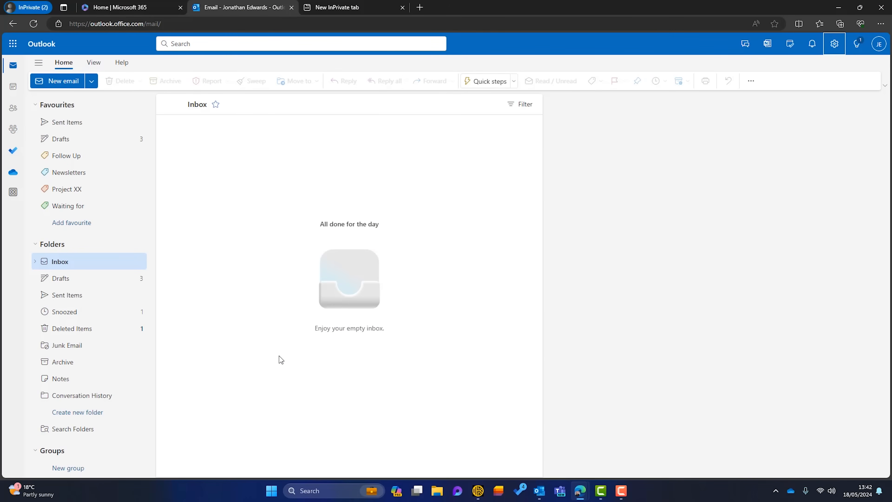
Open the Compose and reply email settings and name the new signature "My Signature"
left_click(834, 43)
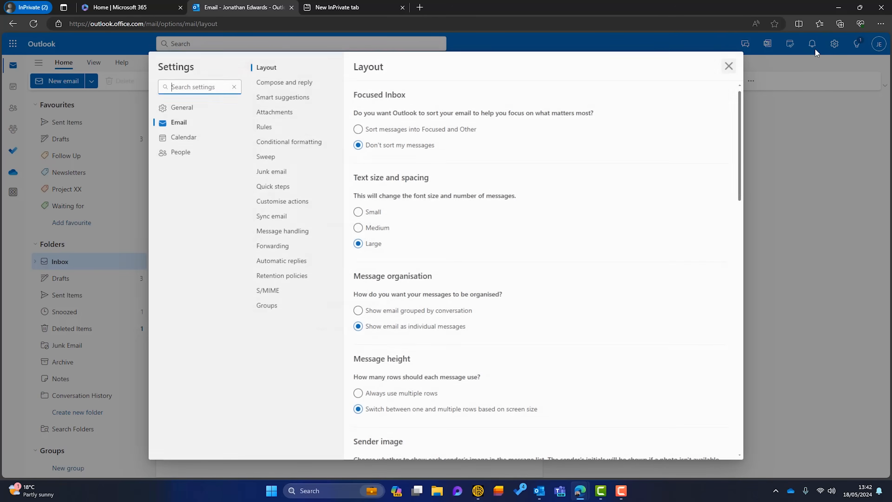
left_click(292, 84)
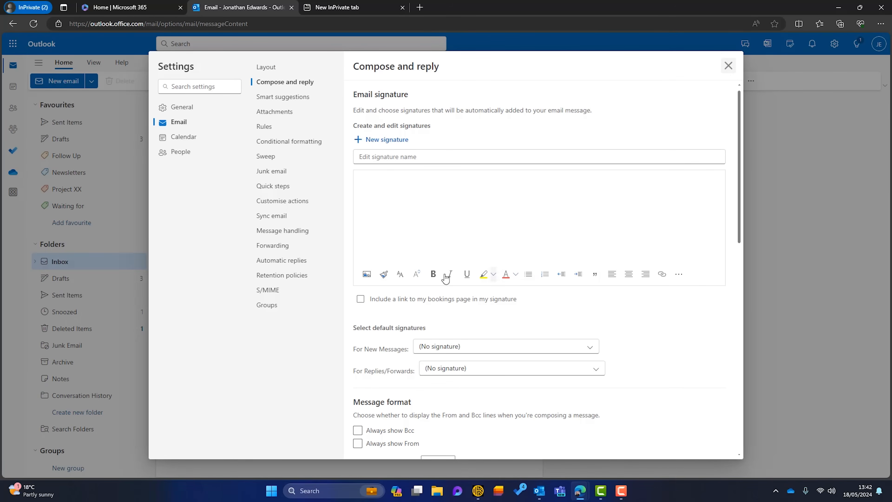
left_click(402, 157)
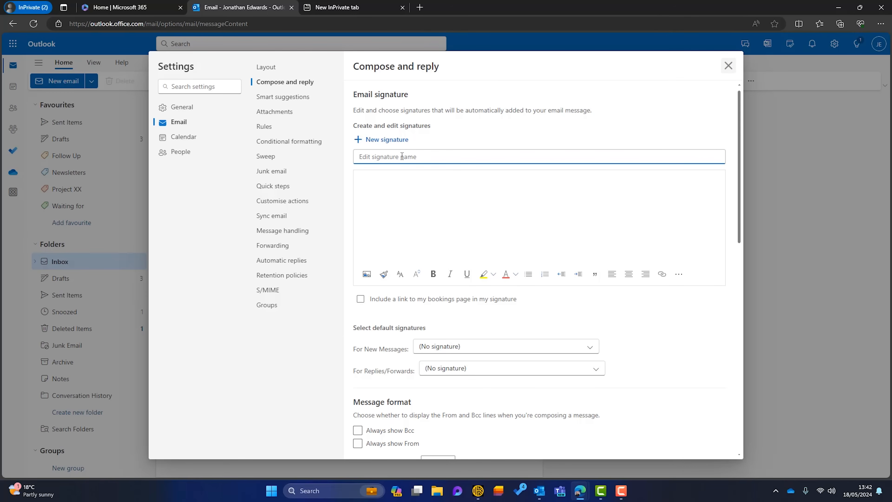
type("My Signature")
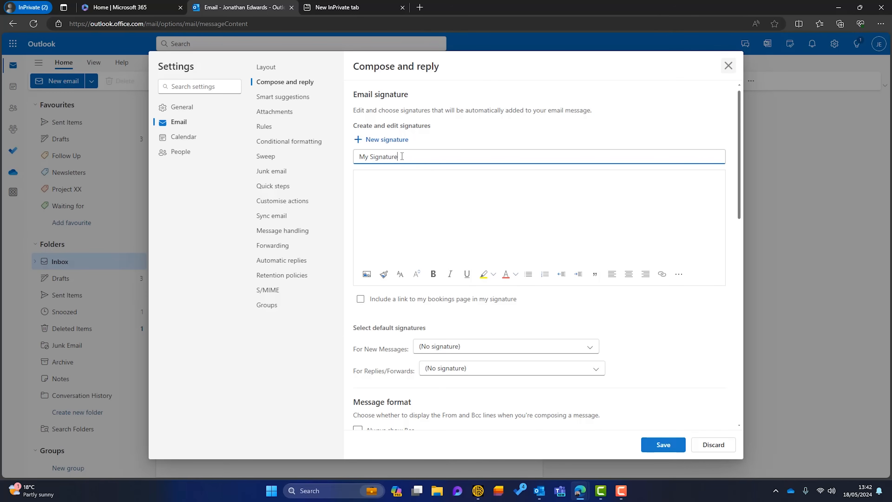
Enter "Thanks," in the signature body, followed by a line with the sender's full name and "(AKA - The Bearded 365 Guy)"
left_click(395, 182)
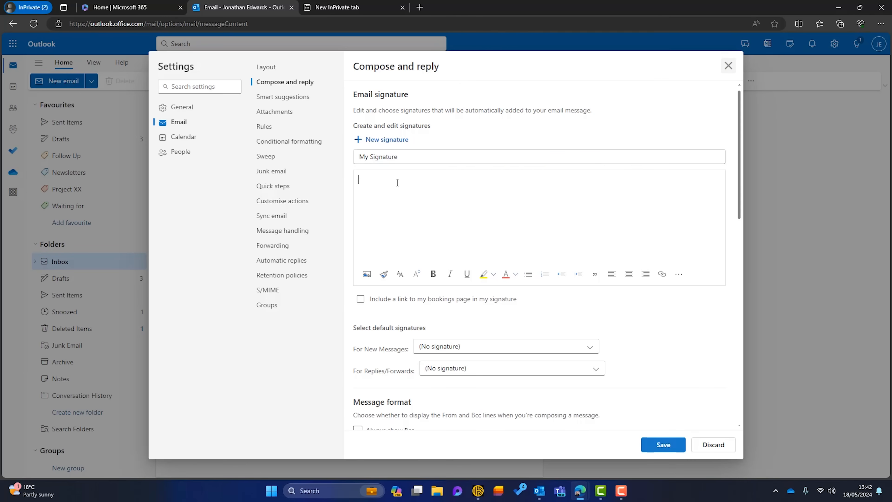
type("Thanks,")
key("Return")
type("Jonathan Edwards (AKA - The Bearded 365 Guy)")
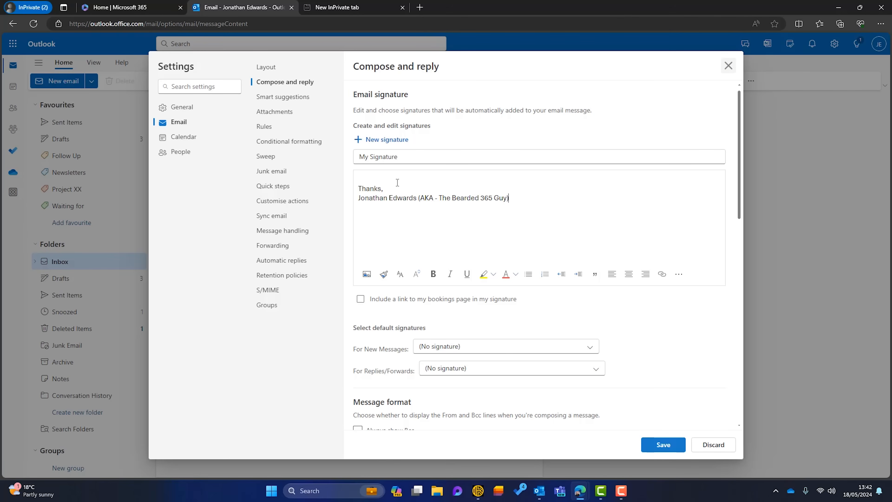
key("Return")
Switch to Bookings from the Microsoft 365 home page and copy the share link of the 15 minutes meeting
left_click(119, 6)
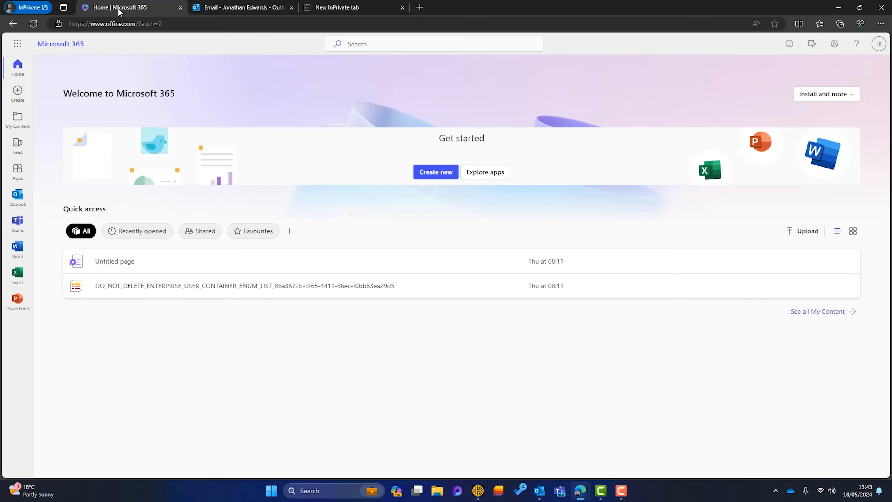
left_click(17, 43)
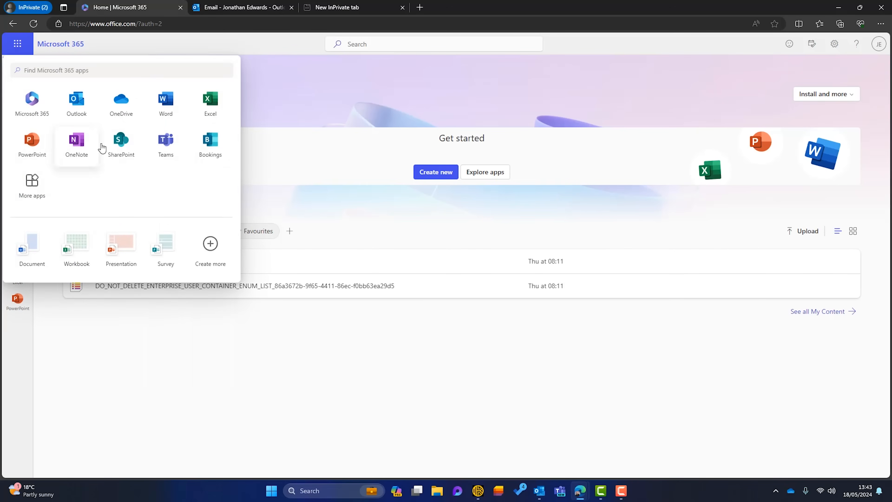
left_click(210, 140)
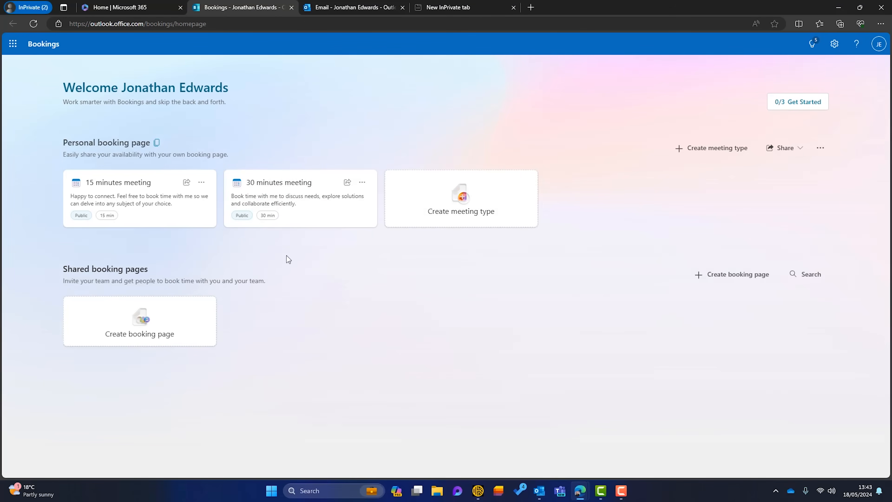
left_click(186, 183)
left_click(524, 267)
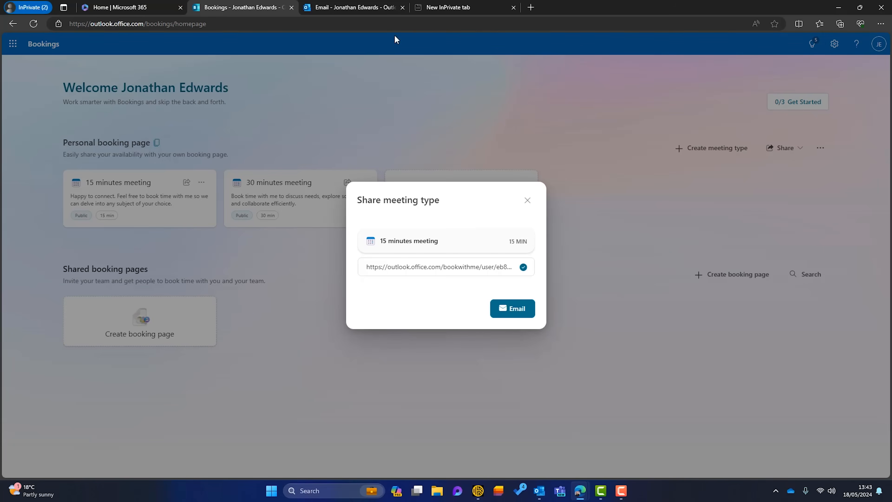
Back in the Outlook signature editor, add the line "BOOK A MEETING WITH ME" and format it light blue and bold
left_click(371, 5)
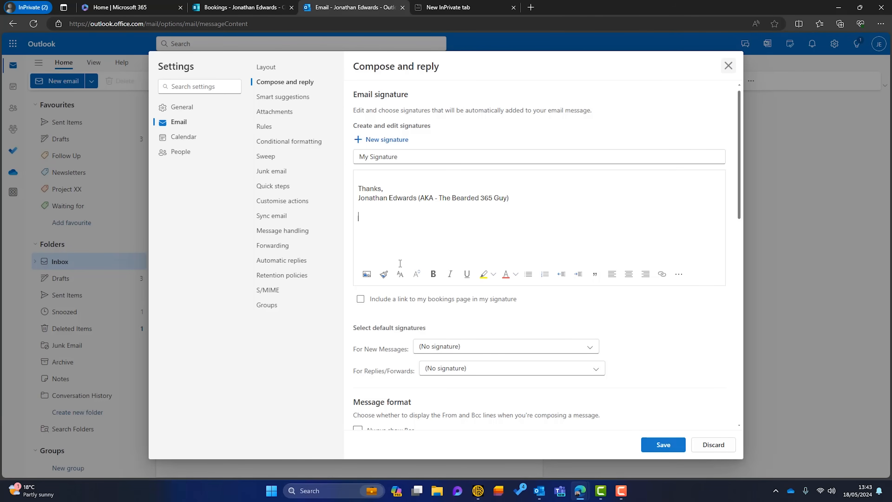
type("BOOK A MEETING WITH ME")
left_click_drag(447, 217, 358, 215)
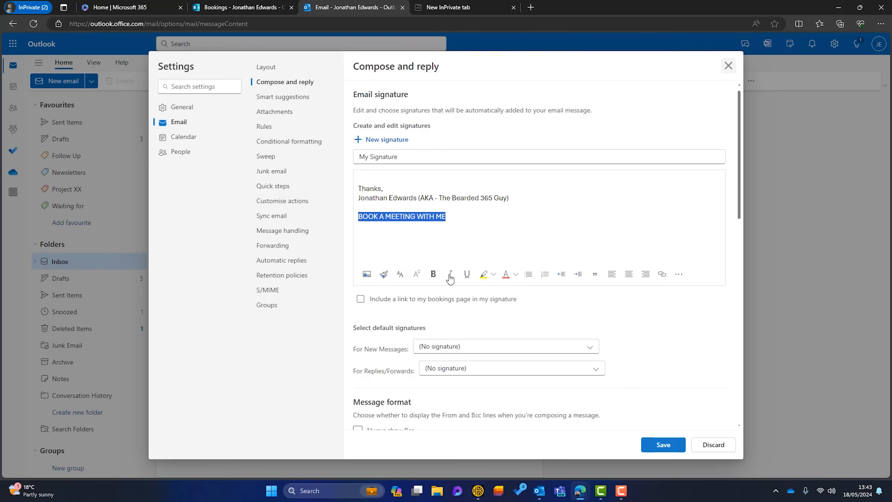
left_click(517, 275)
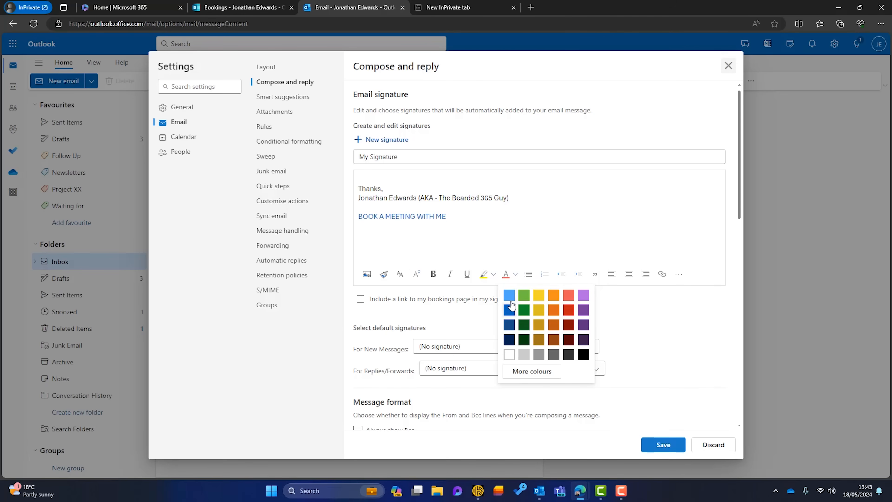
left_click(509, 296)
left_click(433, 276)
left_click(493, 238)
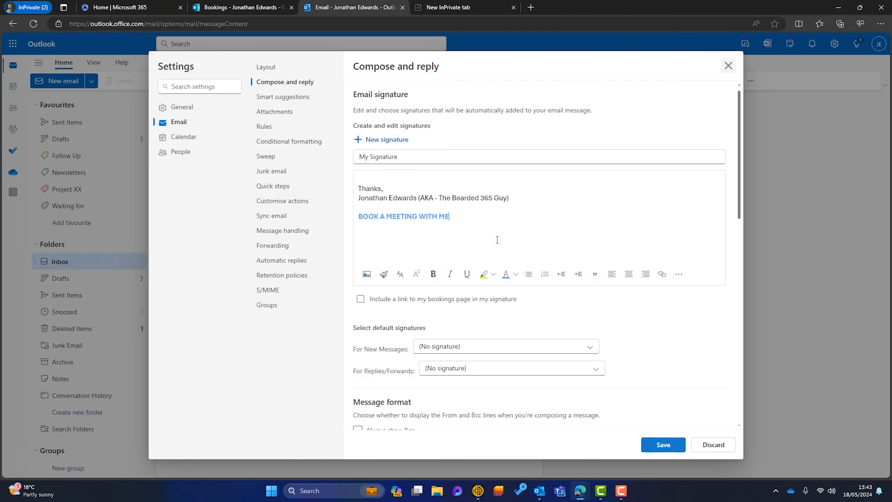
Hyperlink the "BOOK A MEETING WITH ME" line to the copied 15 minutes meeting link, save the signature and close the settings
left_click_drag(464, 217, 347, 214)
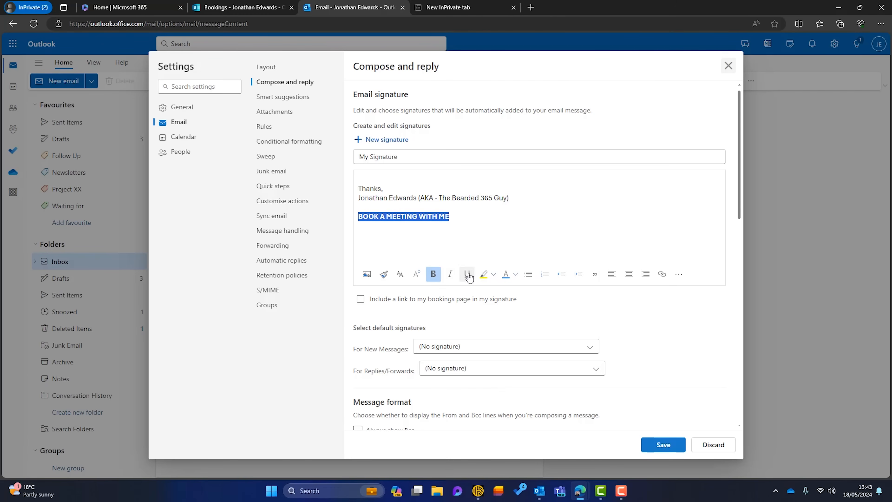
left_click(663, 277)
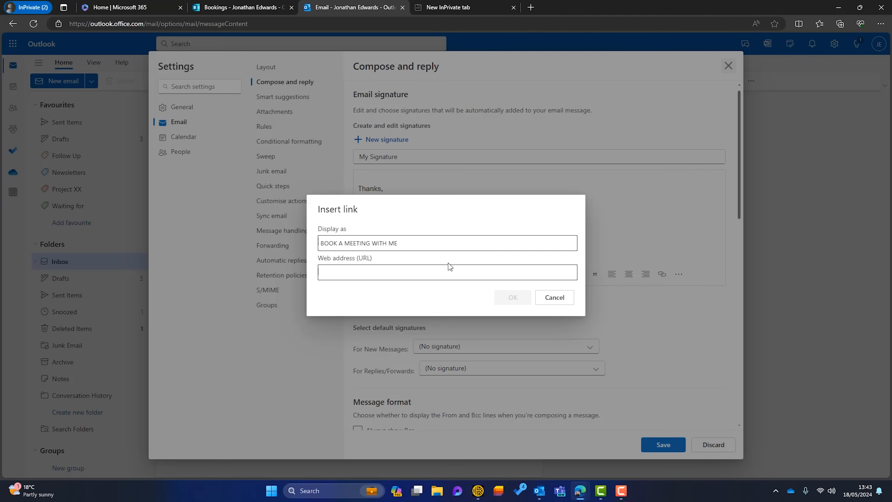
key("ctrl+v")
left_click(519, 303)
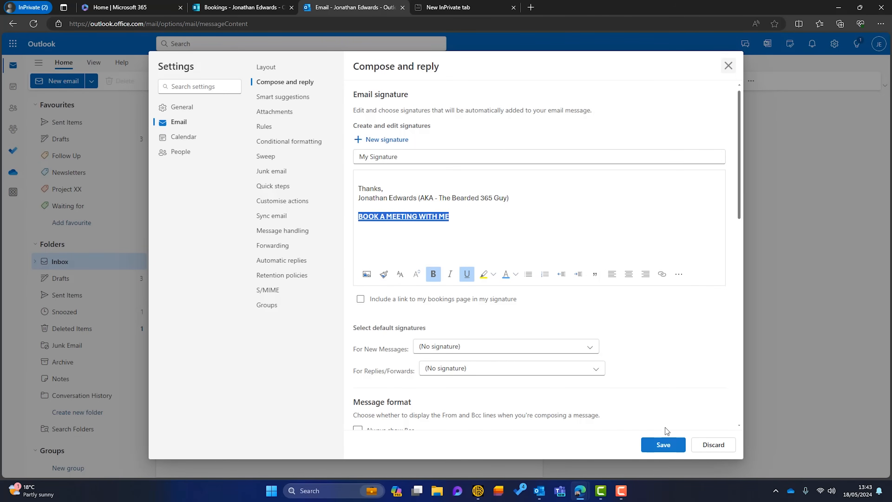
left_click(663, 445)
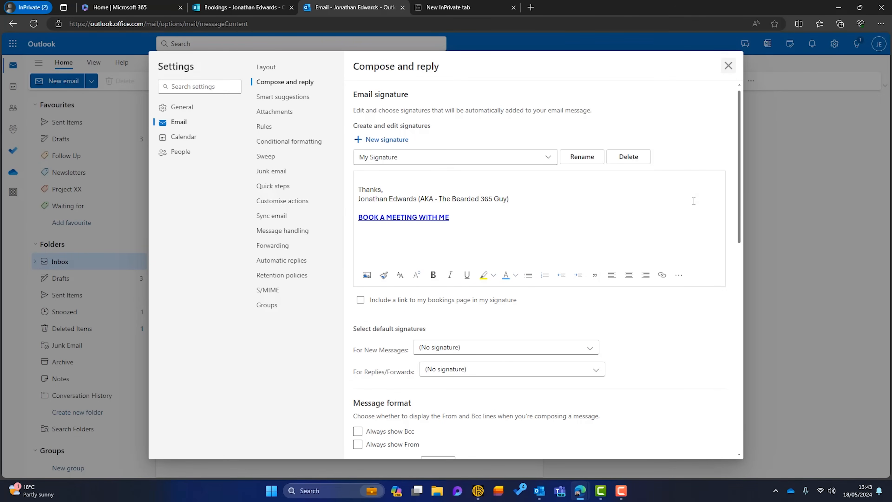
left_click(728, 66)
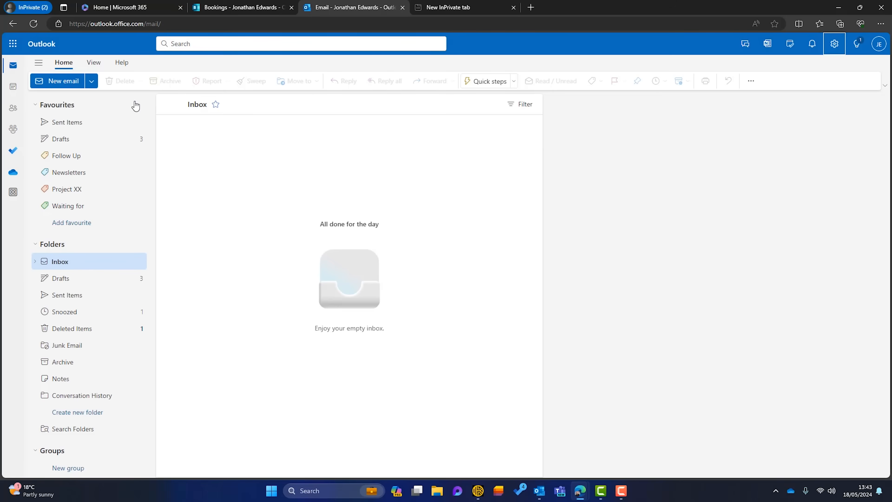
Start a new email in its own window, insert "My Signature" and open its "BOOK A MEETING WITH ME" link
left_click(70, 86)
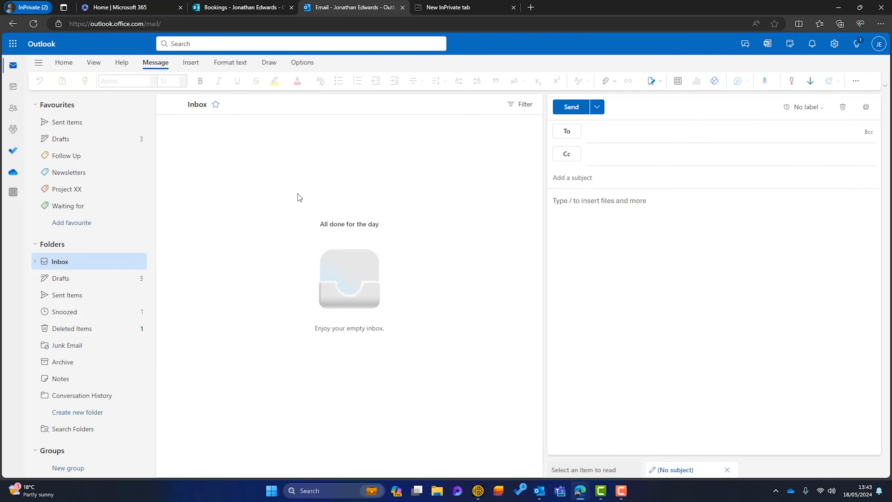
left_click(866, 107)
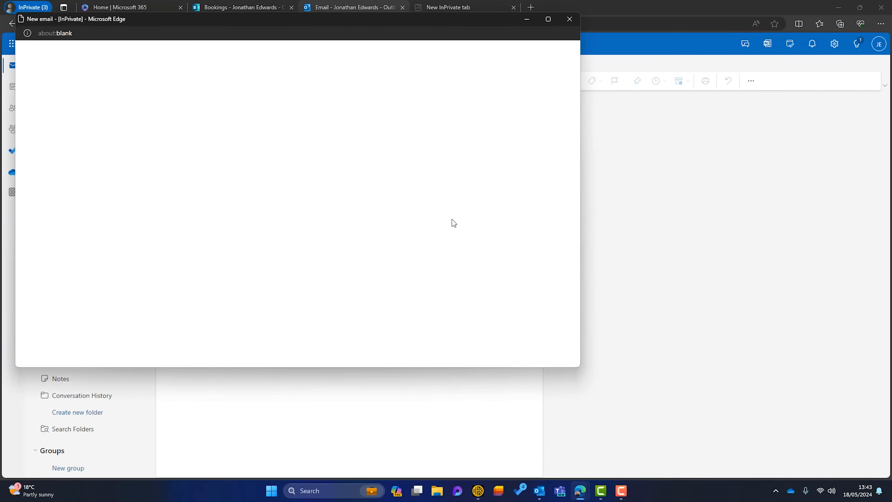
left_click(170, 88)
left_click(232, 103)
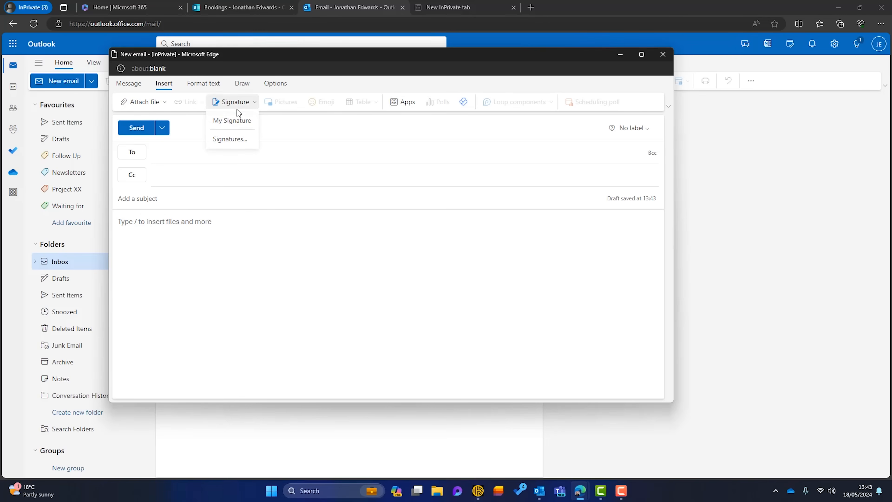
left_click(241, 123)
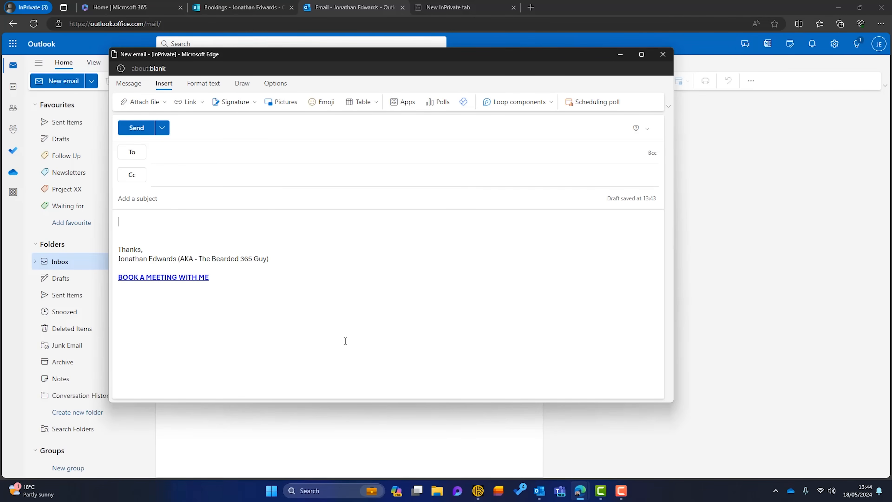
left_click(191, 277)
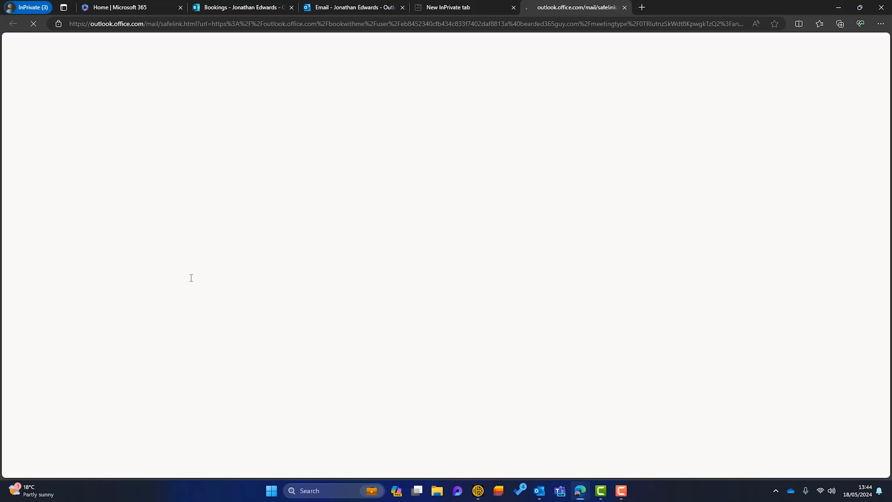